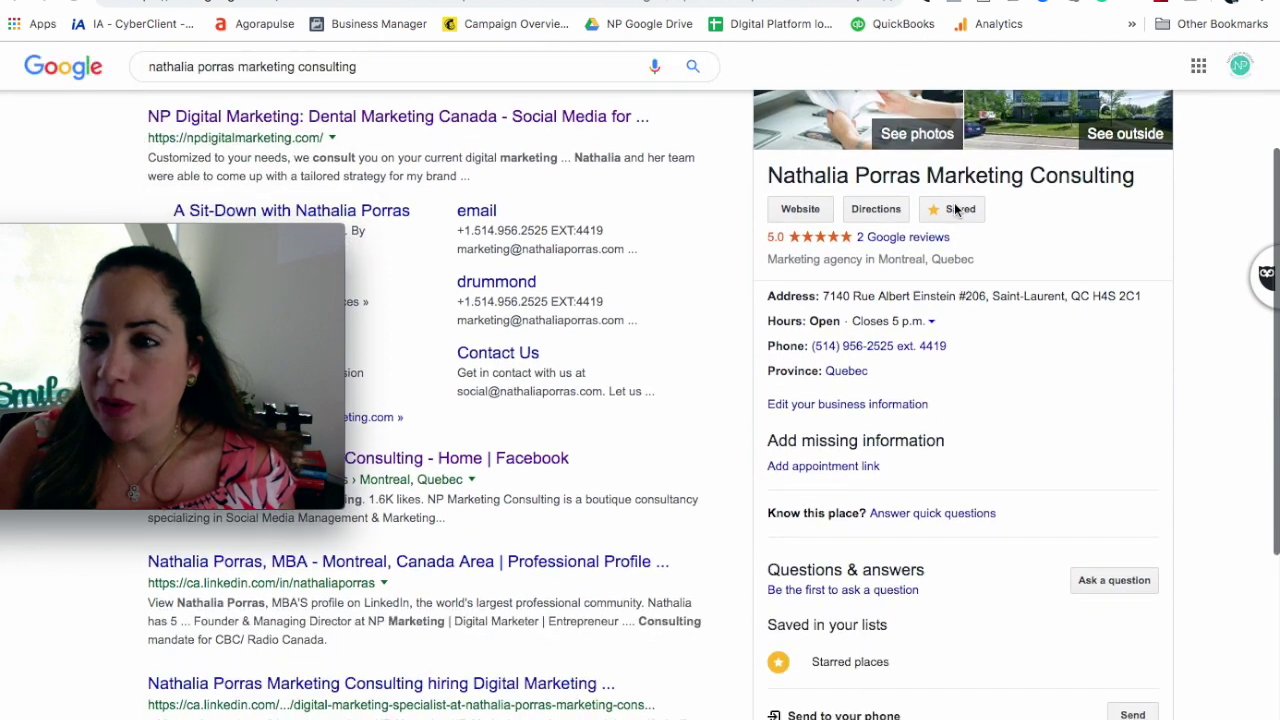
- Start a new Google My Business profile and create the business under the name NP Dental Marketing
click(863, 218)
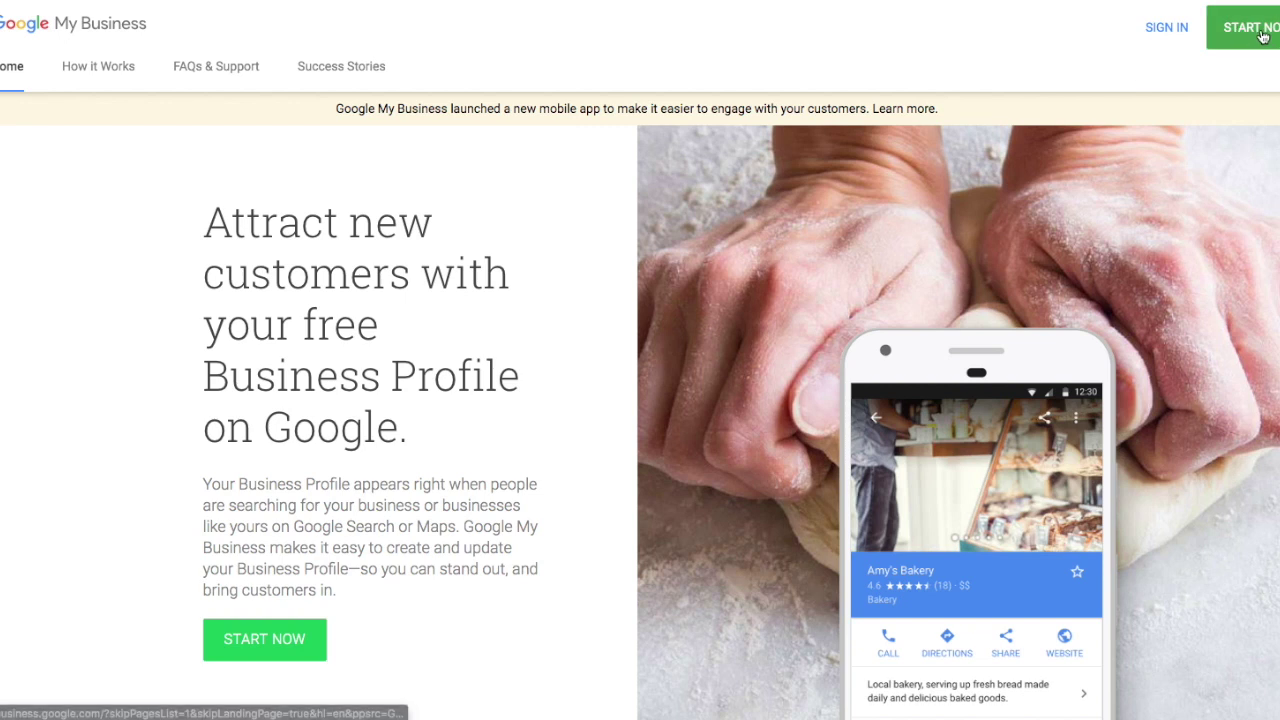
click(1262, 36)
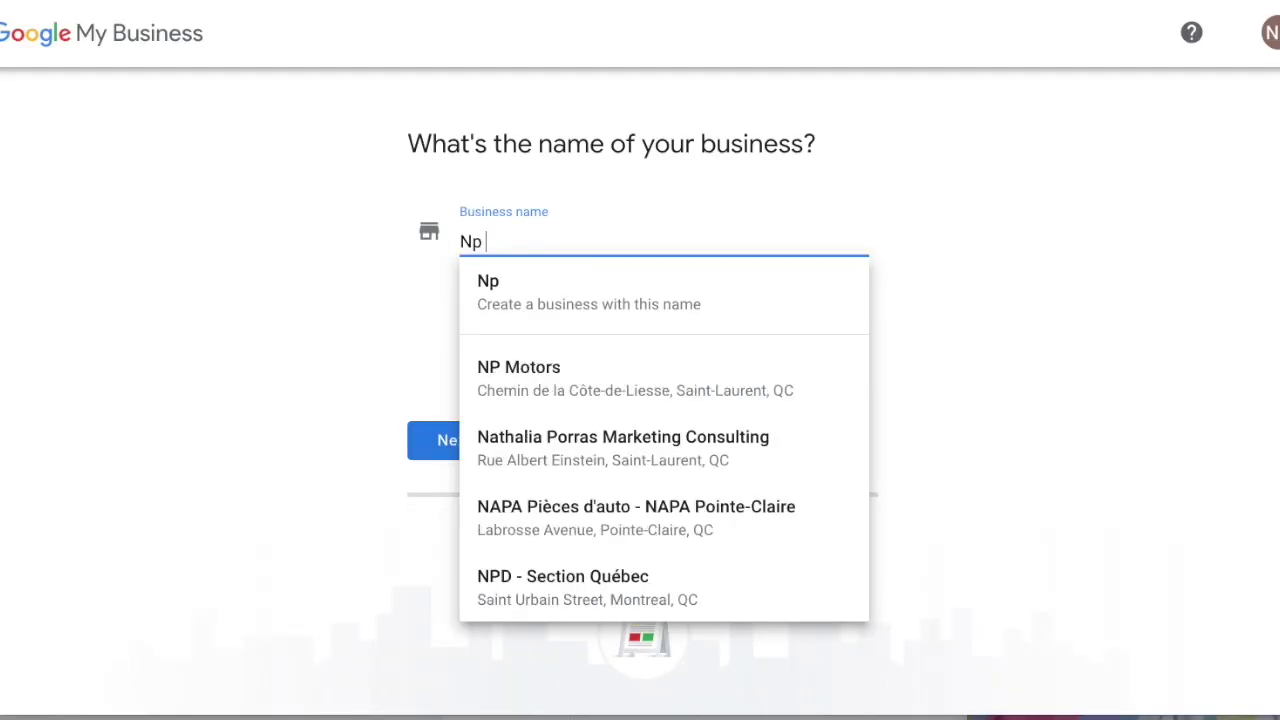
key(BackSpace)
text(P Dental Marketing)
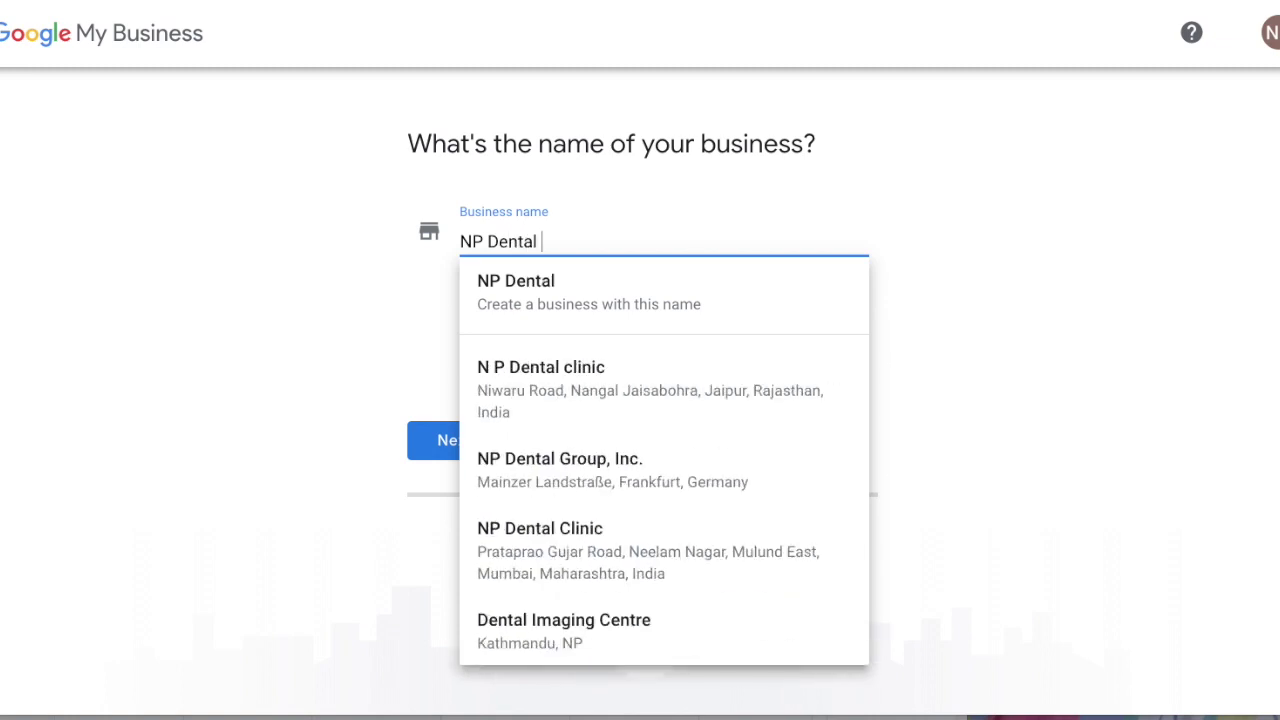
click(534, 286)
click(457, 443)
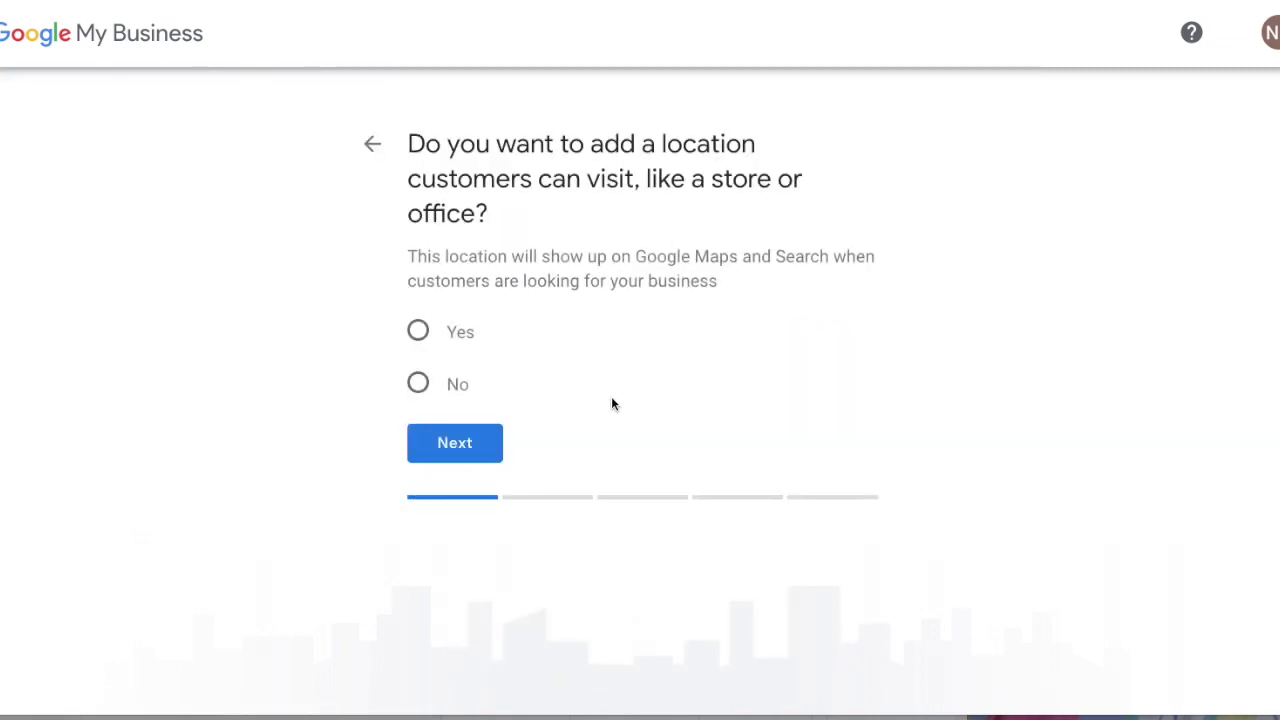
- Choose to add a location customers can visit and submit the business address
click(425, 333)
click(470, 445)
scroll(426, 391, down, 3)
scroll(426, 391, up, 3)
scroll(426, 391, down, 3)
scroll(426, 391, up, 3)
scroll(490, 350, down, 3)
click(480, 458)
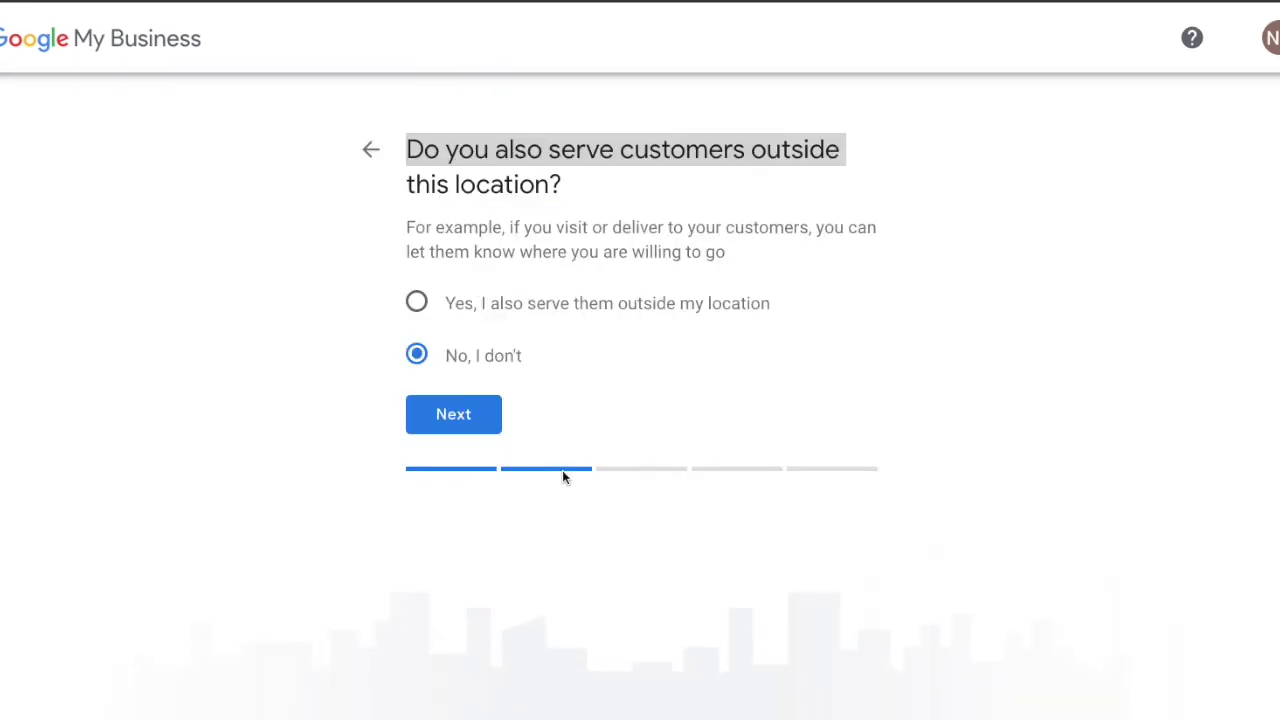
- Answer that customers are not served outside this location and choose a suggested dental business category
click(458, 415)
click(549, 338)
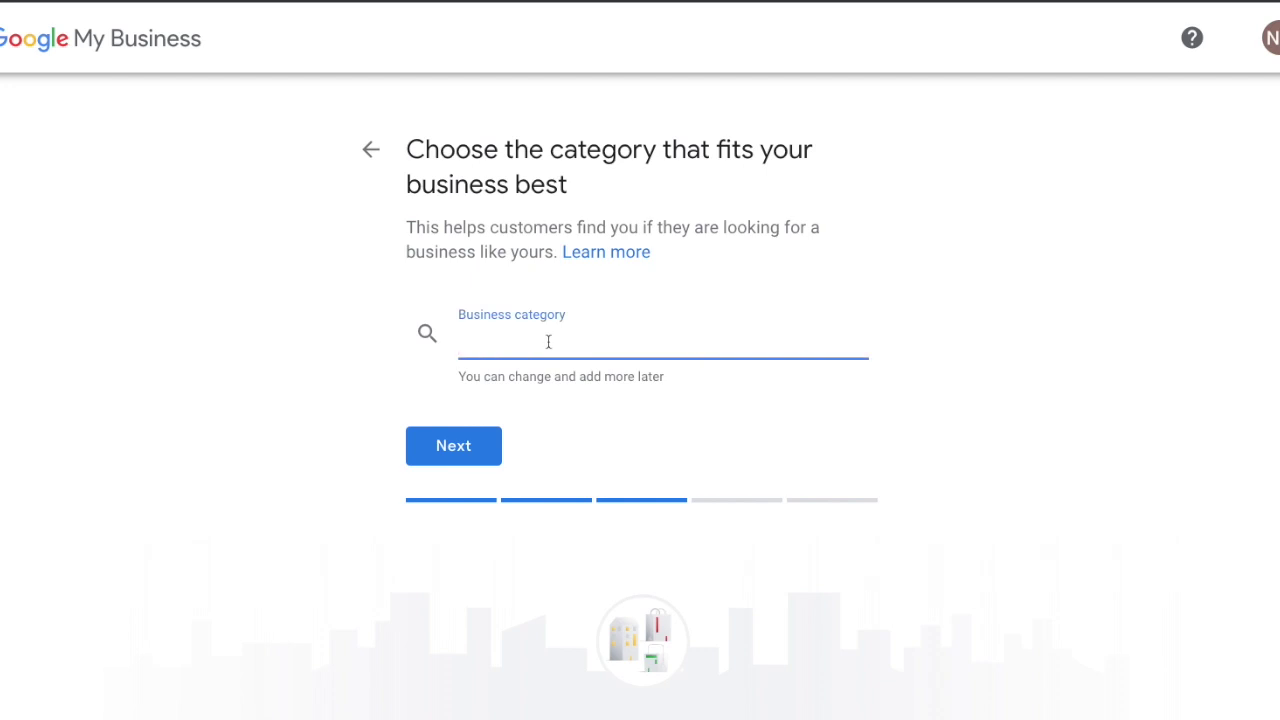
text(Dental)
click(550, 373)
click(446, 455)
- Complete the remaining business setup and select the contact name field for verification by postcard
click(609, 274)
click(309, 297)
click(476, 486)
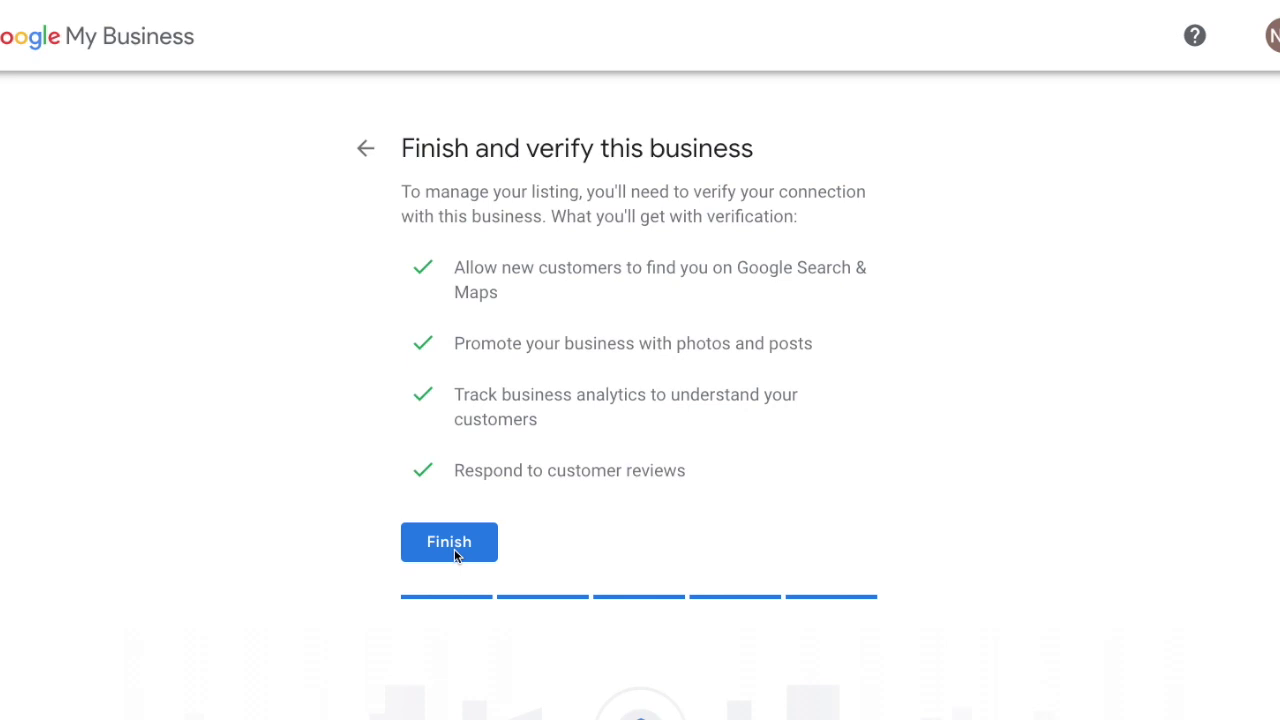
click(452, 546)
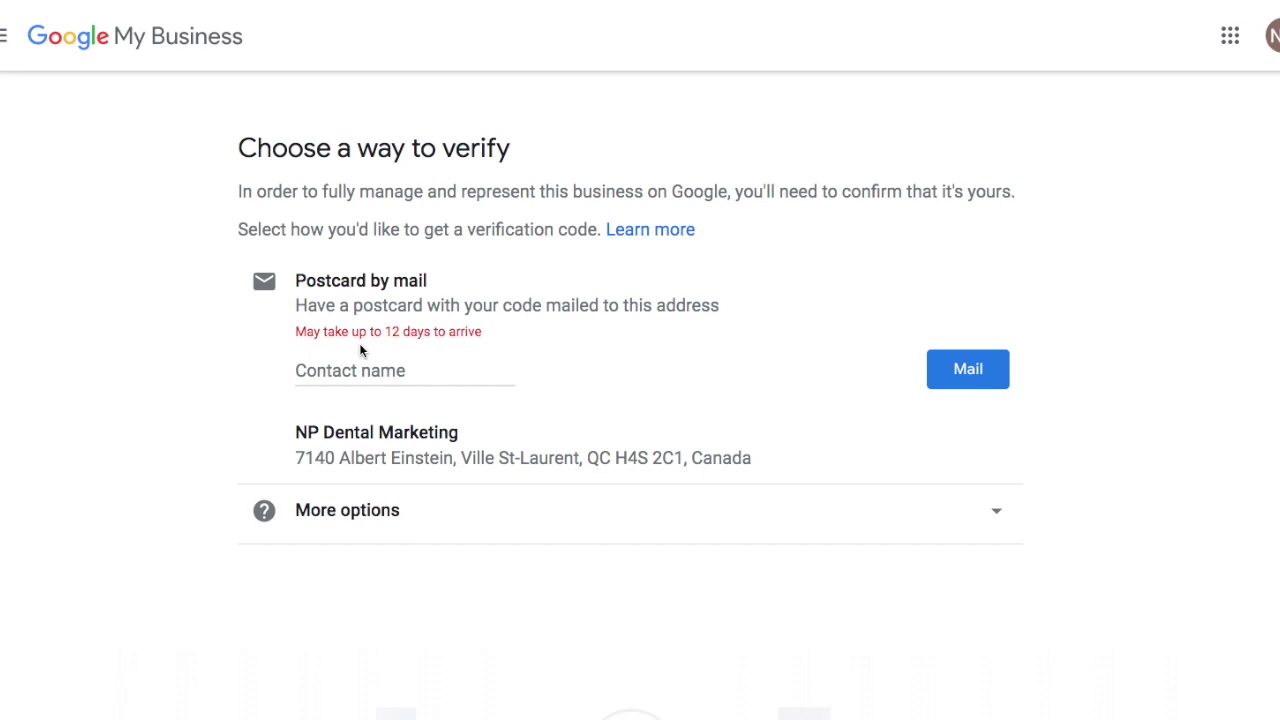
click(340, 372)
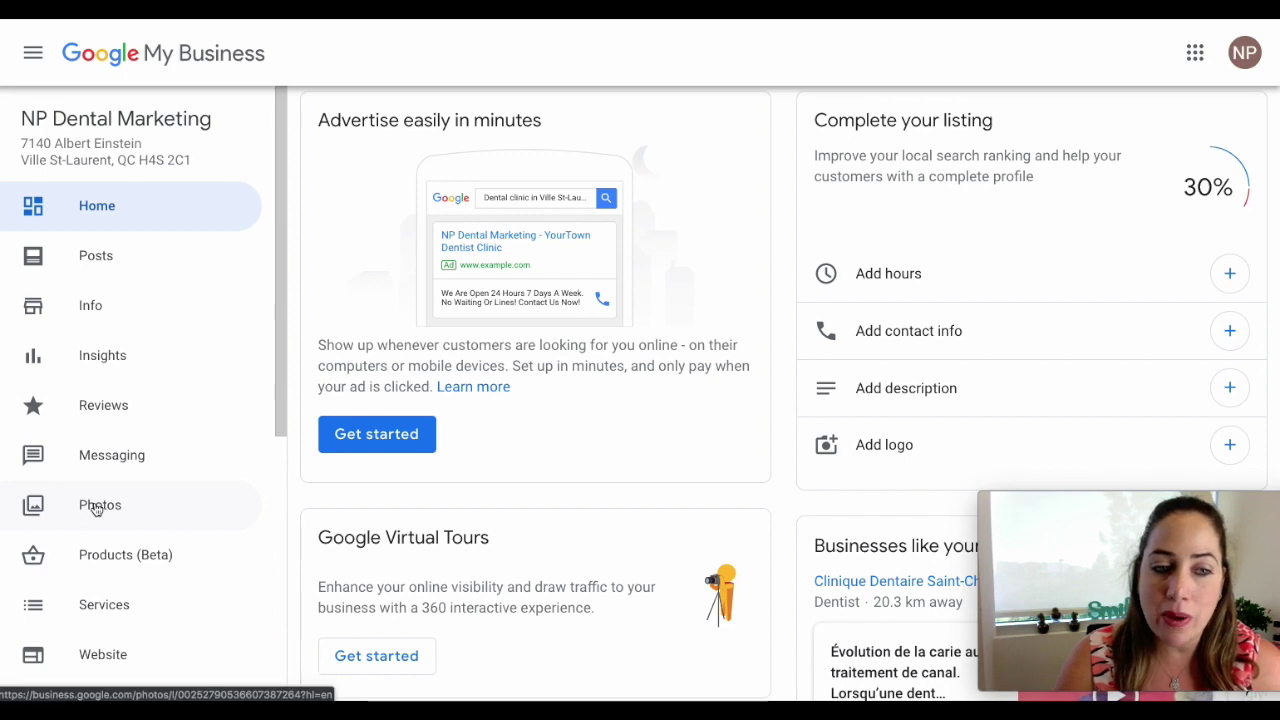
- Open the listing's Photos section and examine the available photo and video categories
click(97, 508)
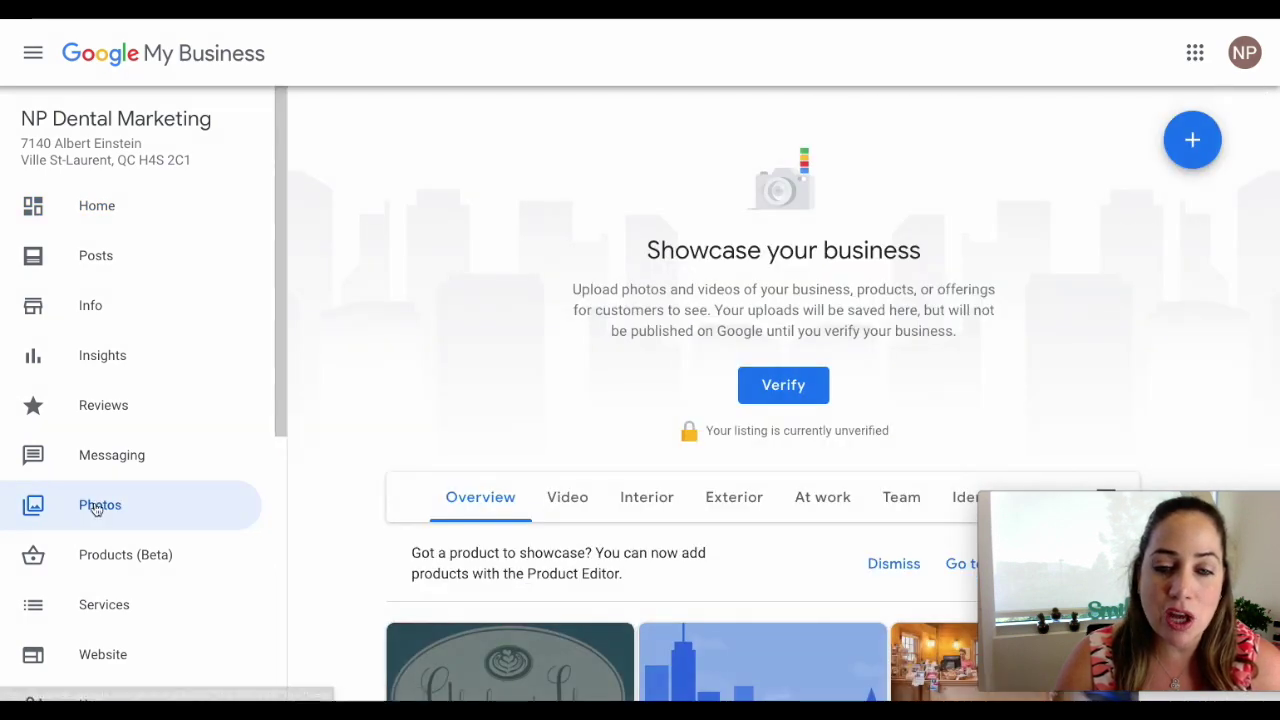
scroll(432, 385, down, 4)
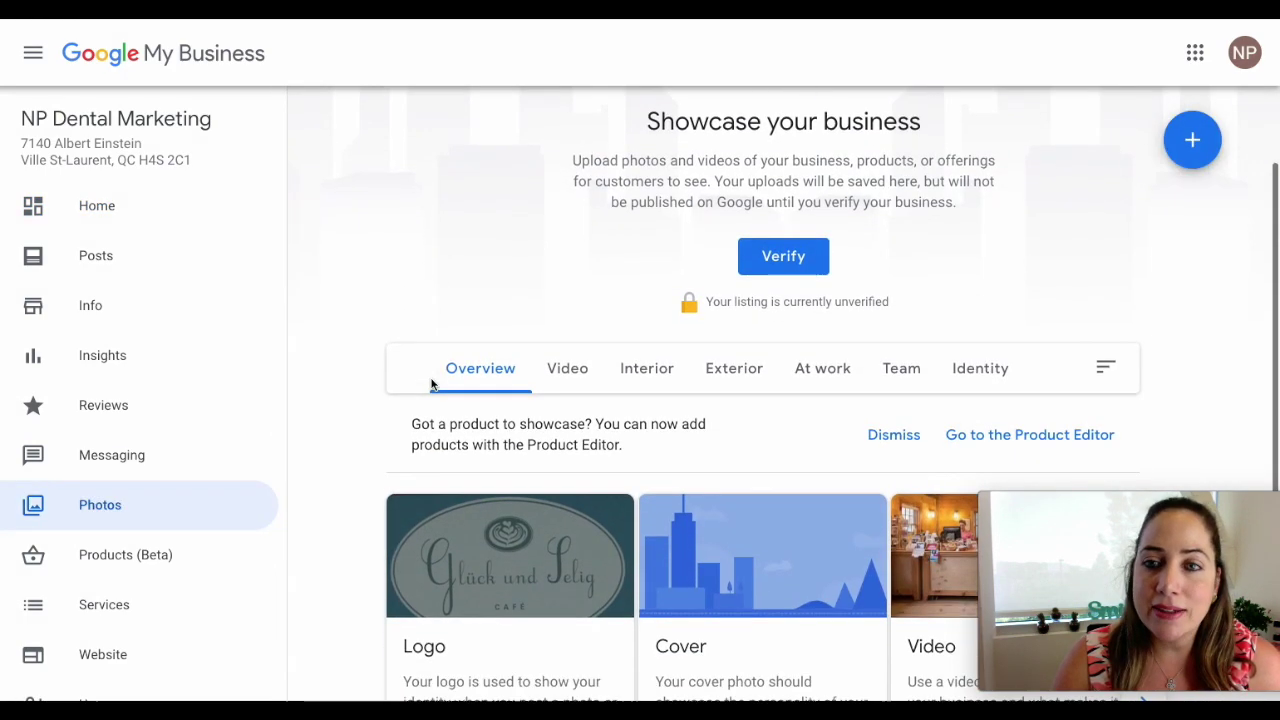
scroll(432, 385, down, 1)
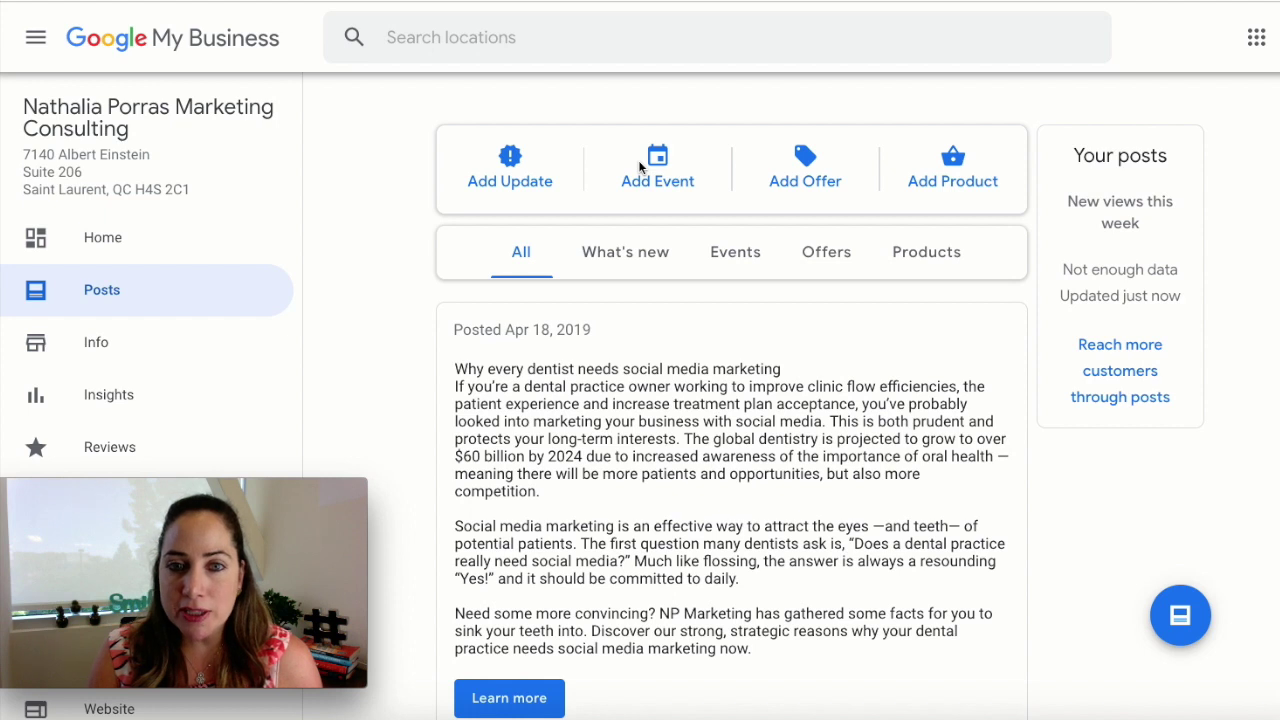
- Start a What's New post, read through the event, offer and news sample posts, and return to the post form
click(510, 167)
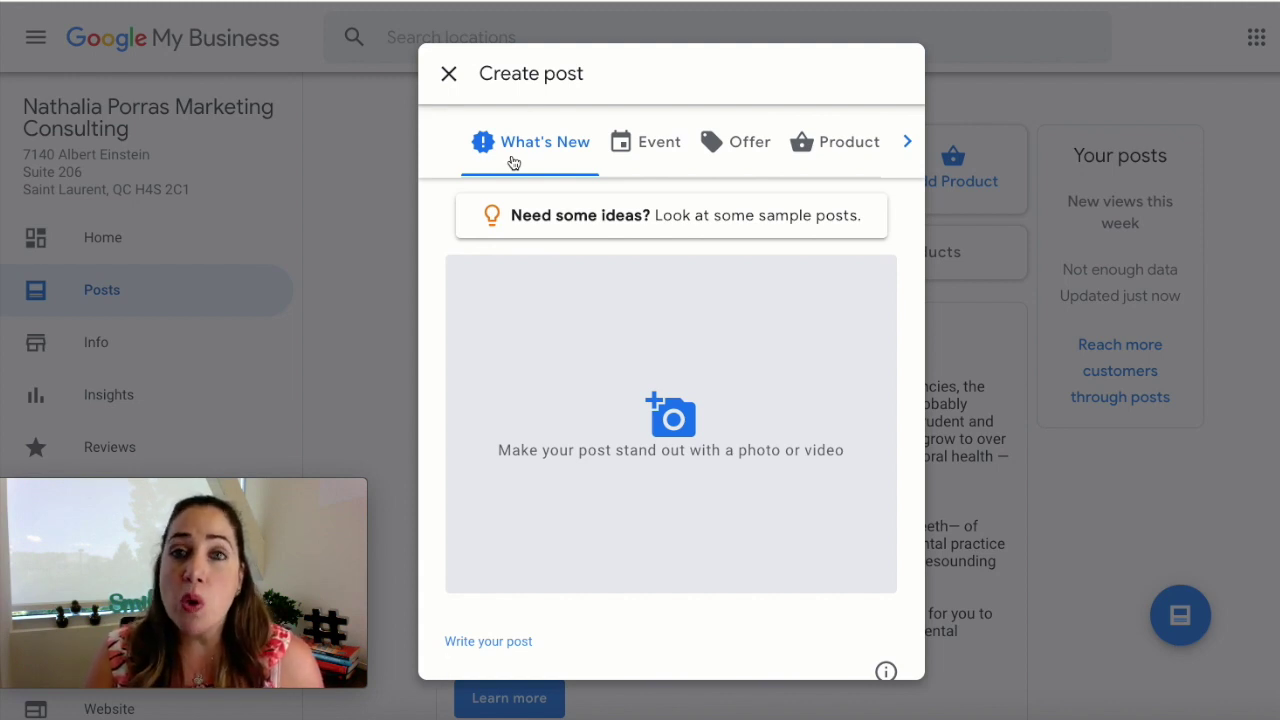
click(568, 224)
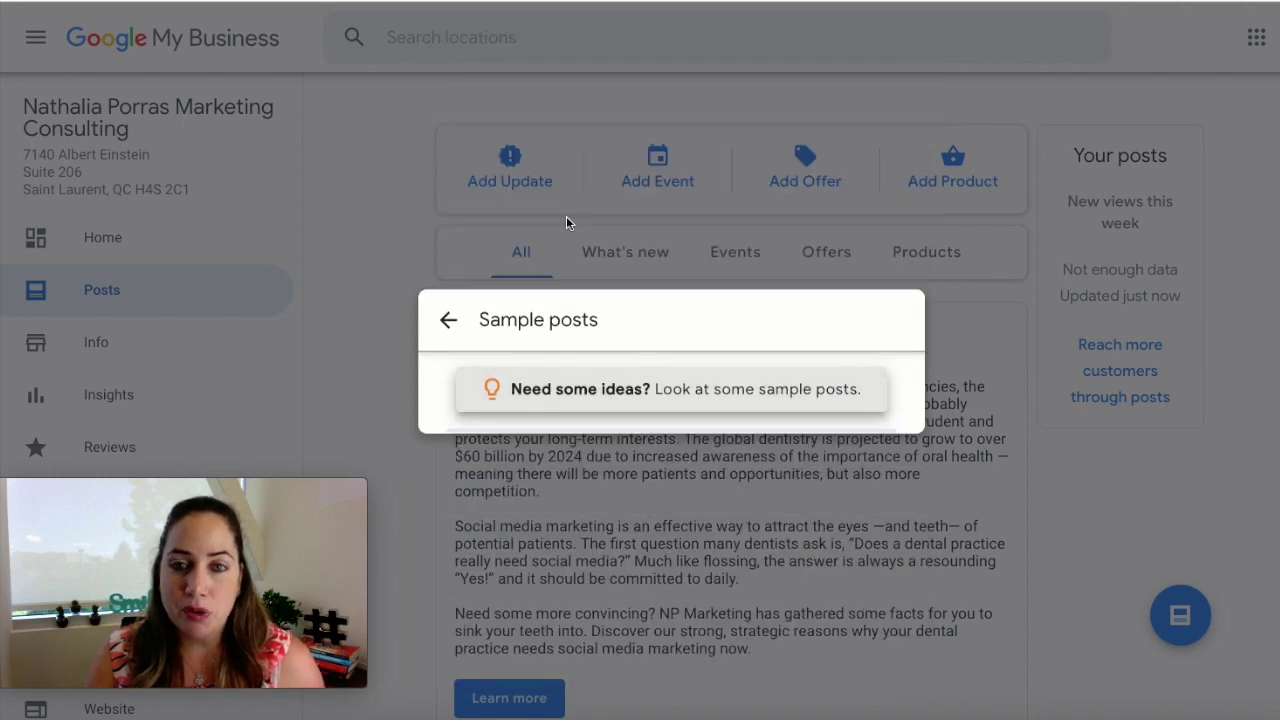
scroll(641, 328, down, 1)
scroll(641, 328, down, 10)
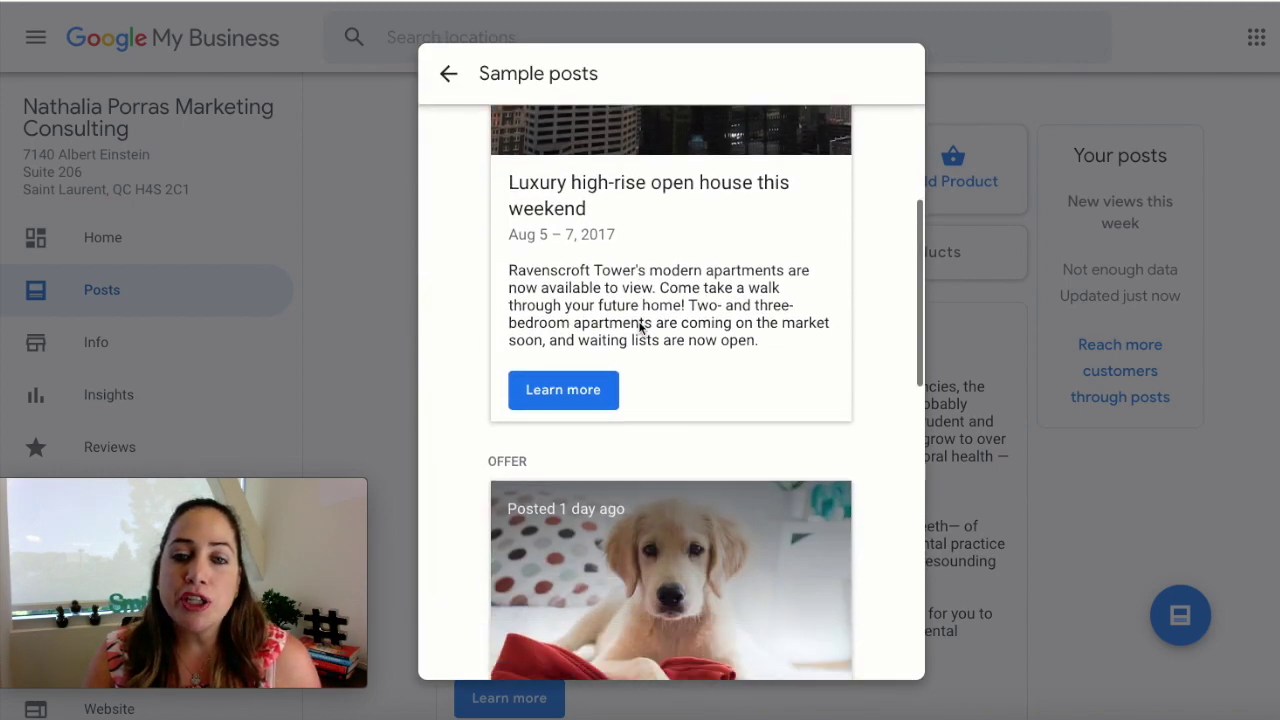
scroll(641, 328, up, 4)
scroll(640, 328, up, 5)
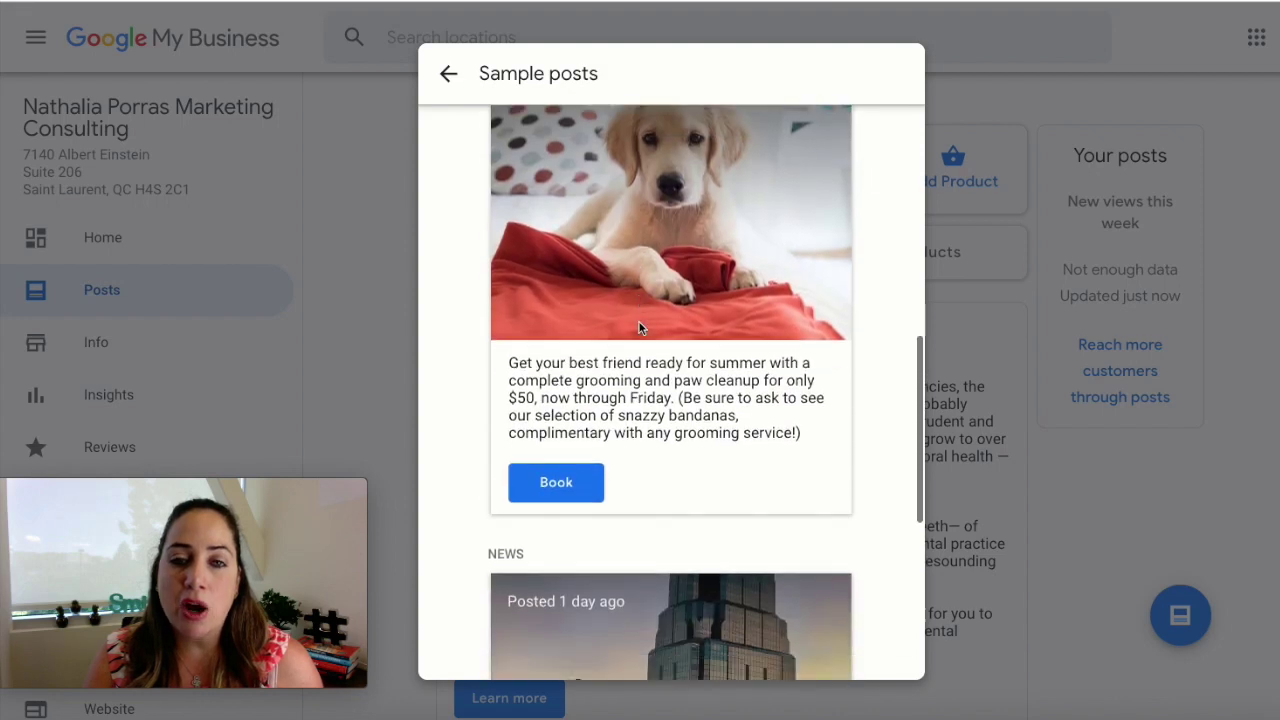
scroll(640, 328, up, 6)
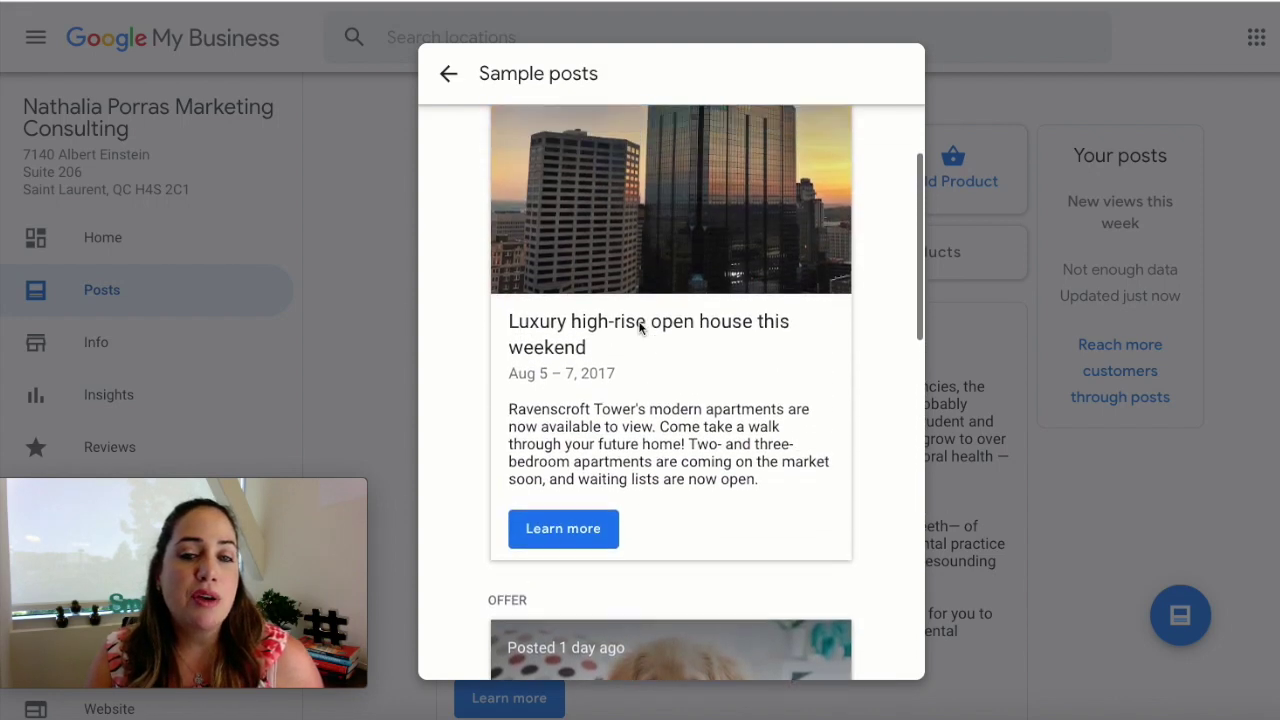
scroll(640, 328, down, 3)
drag(759, 481, 513, 391)
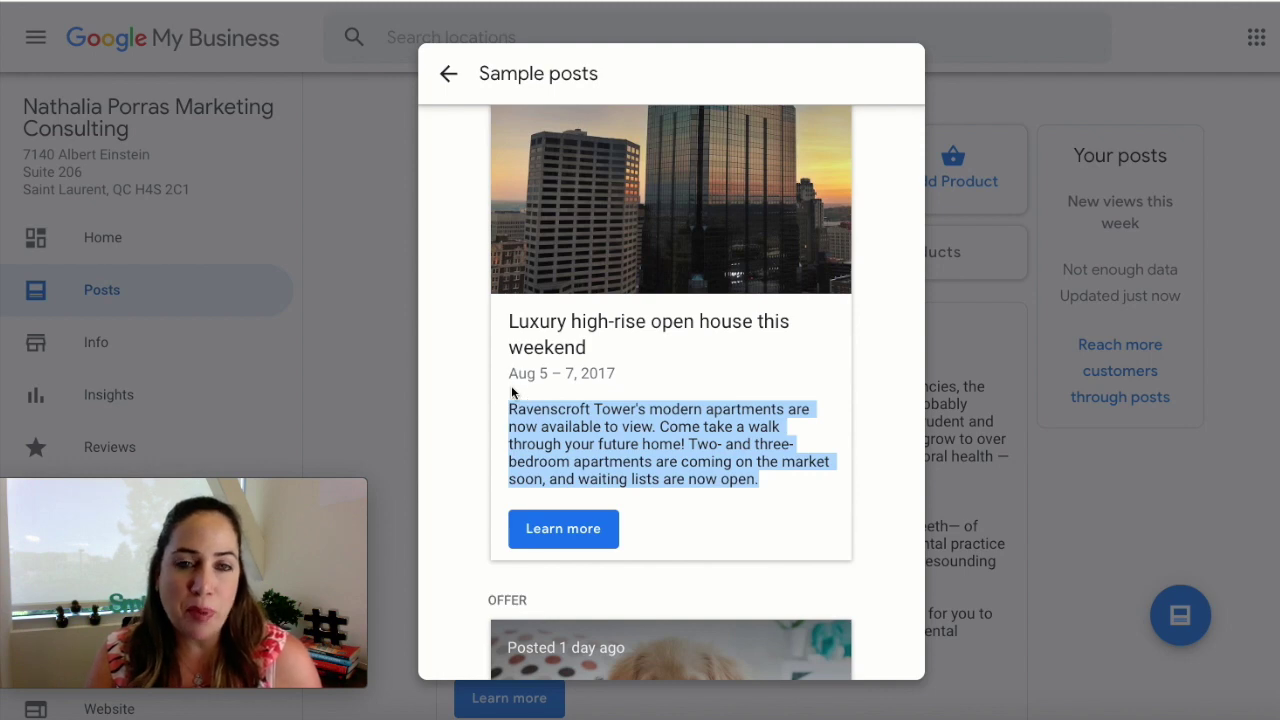
click(448, 73)
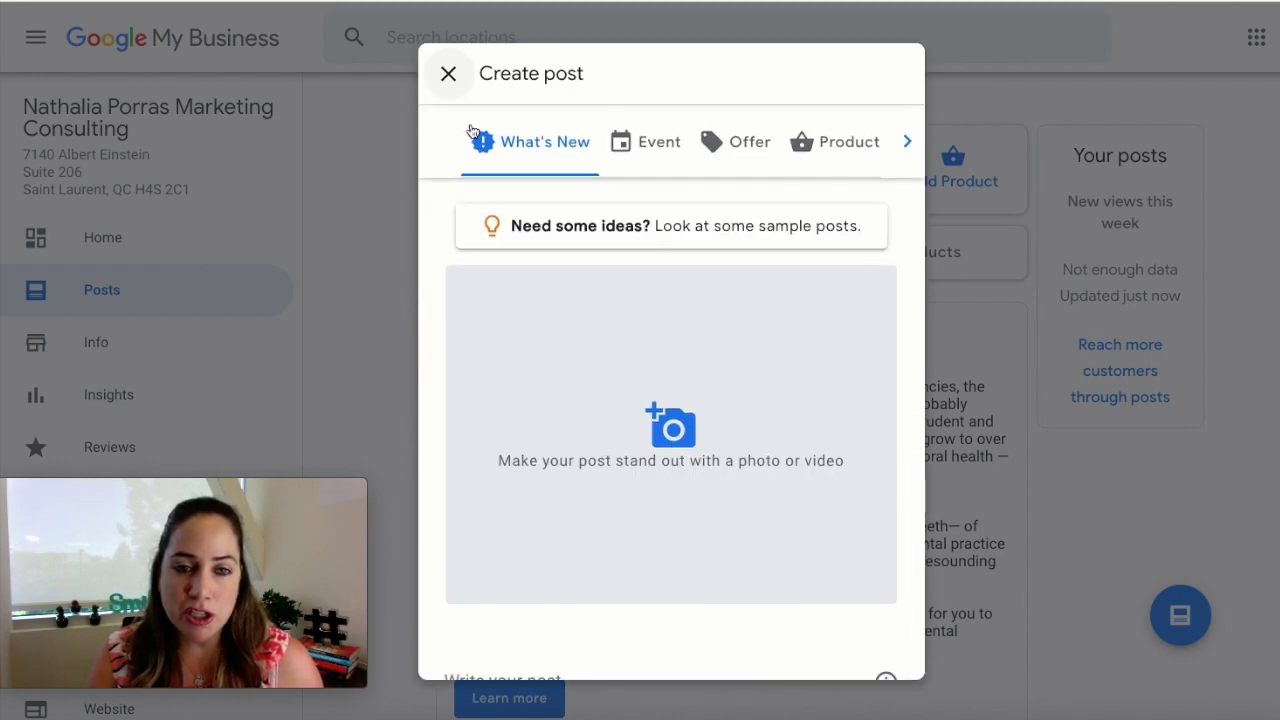
- Examine the What's New post's photo area, text field and optional button choices, and close the form without publishing
scroll(580, 383, down, 3)
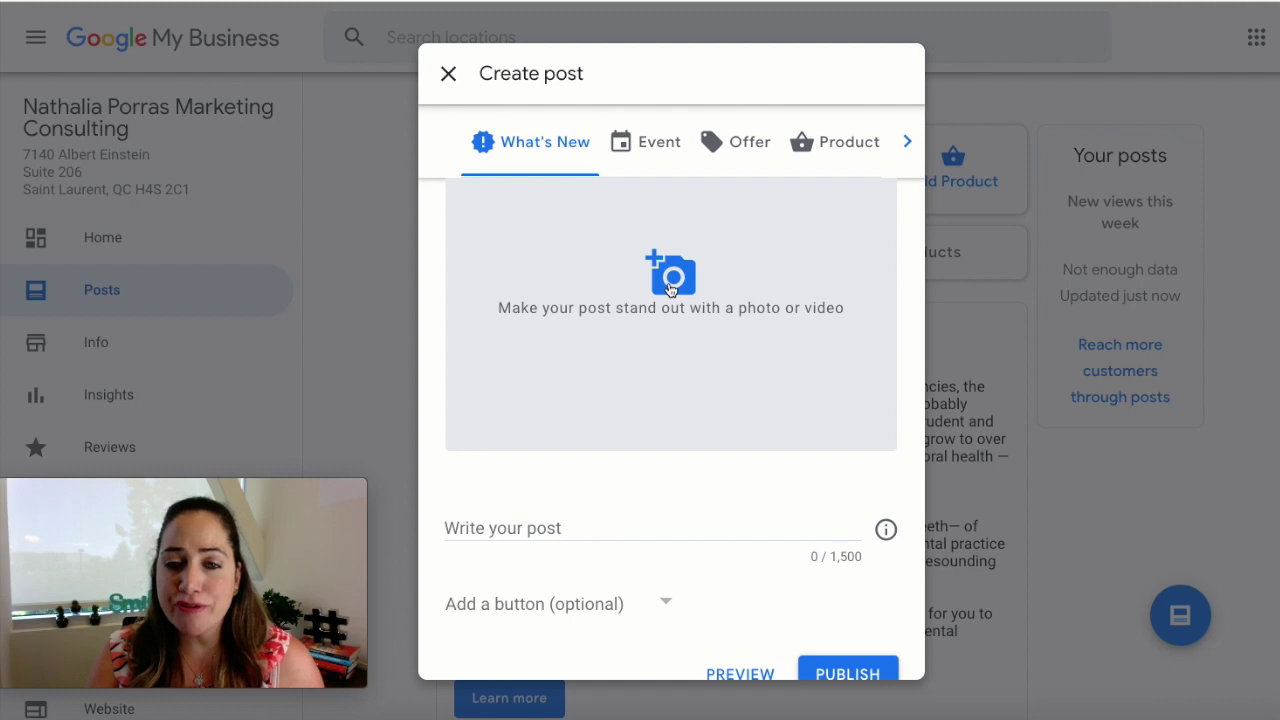
scroll(623, 369, down, 1)
click(561, 478)
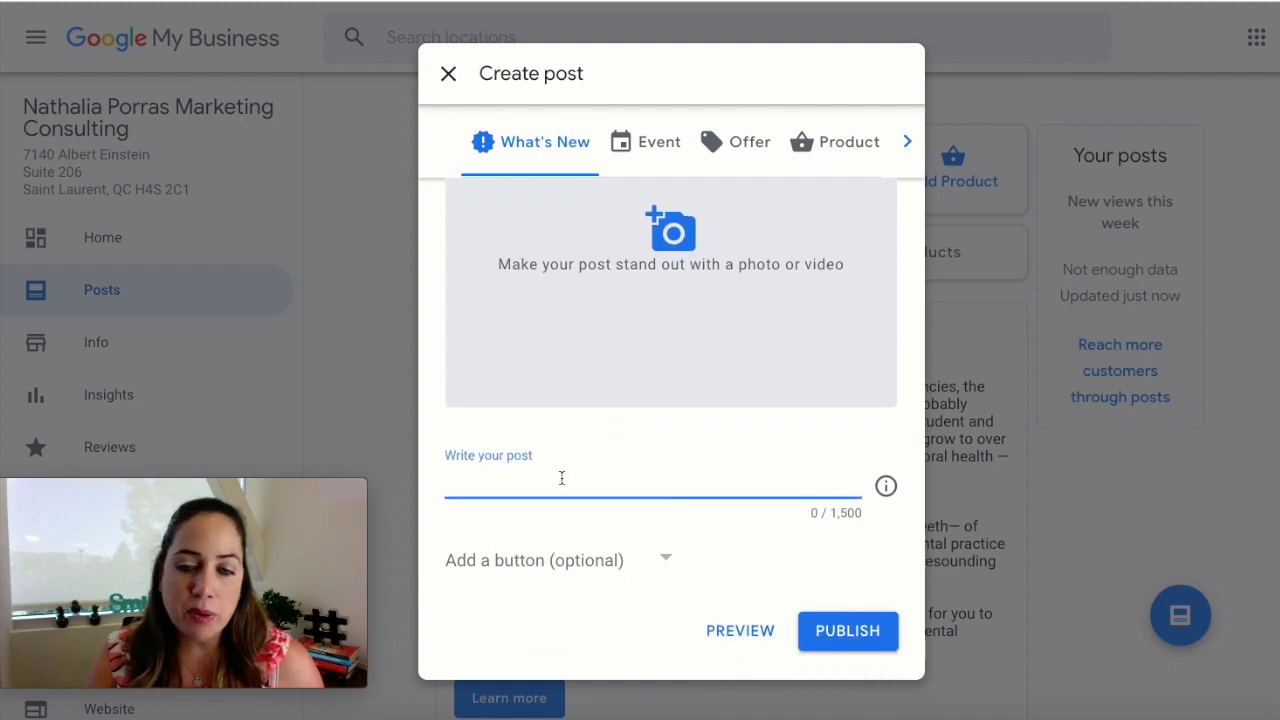
click(868, 518)
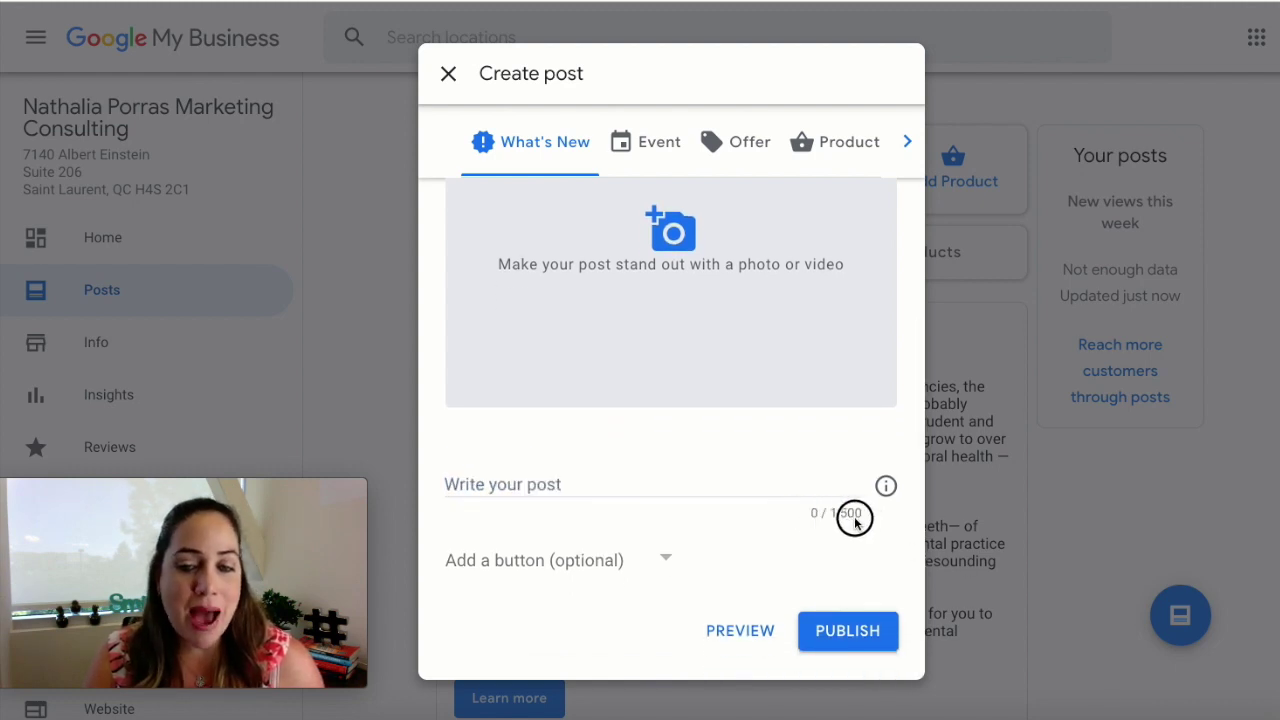
drag(791, 523, 803, 545)
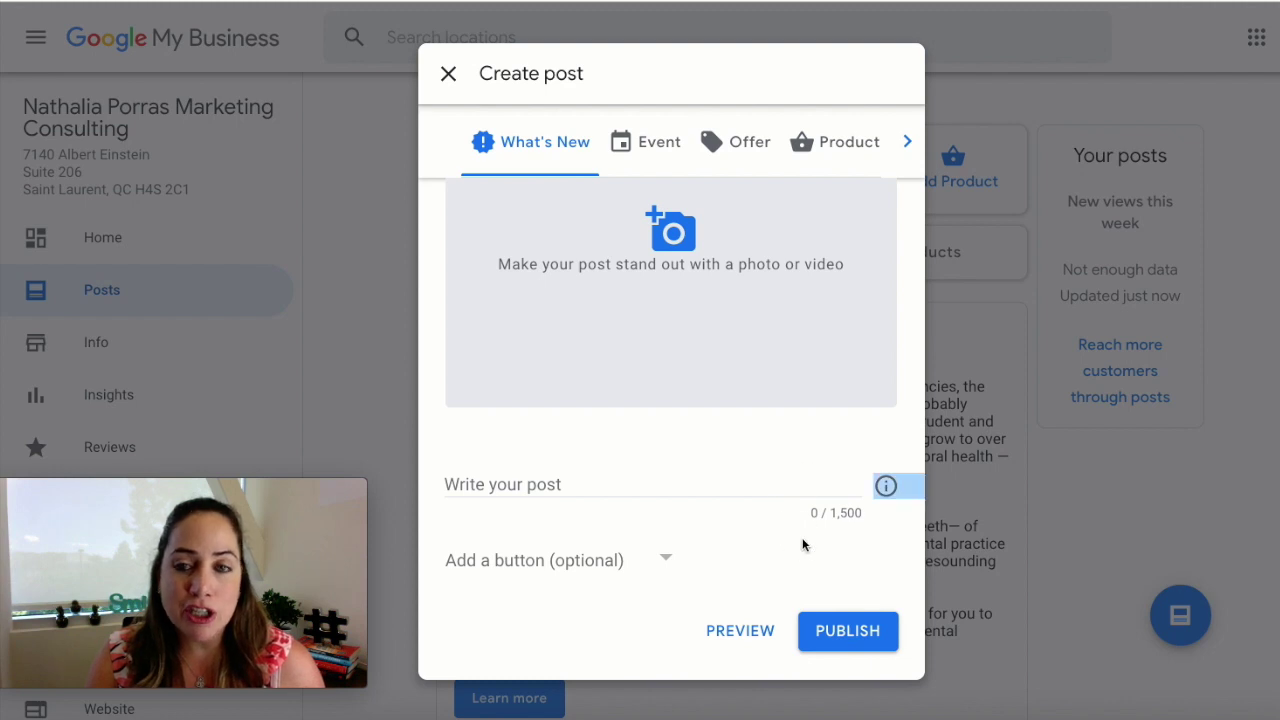
click(656, 559)
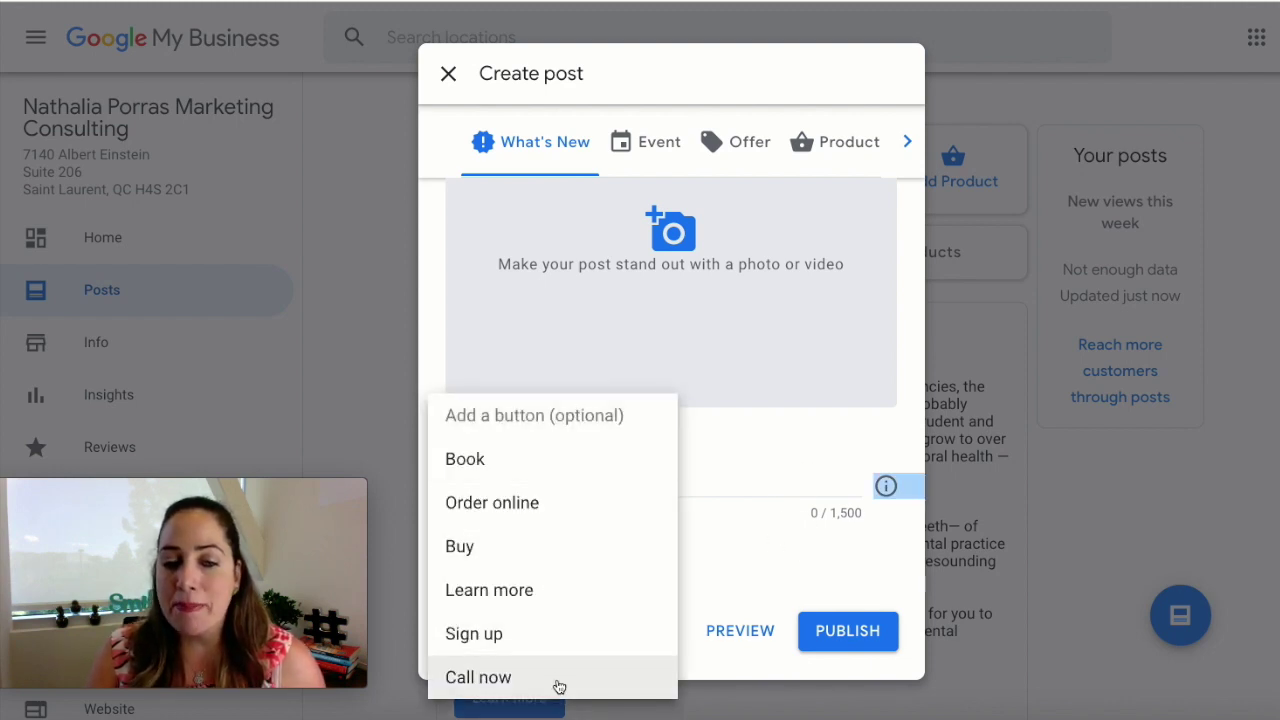
click(686, 600)
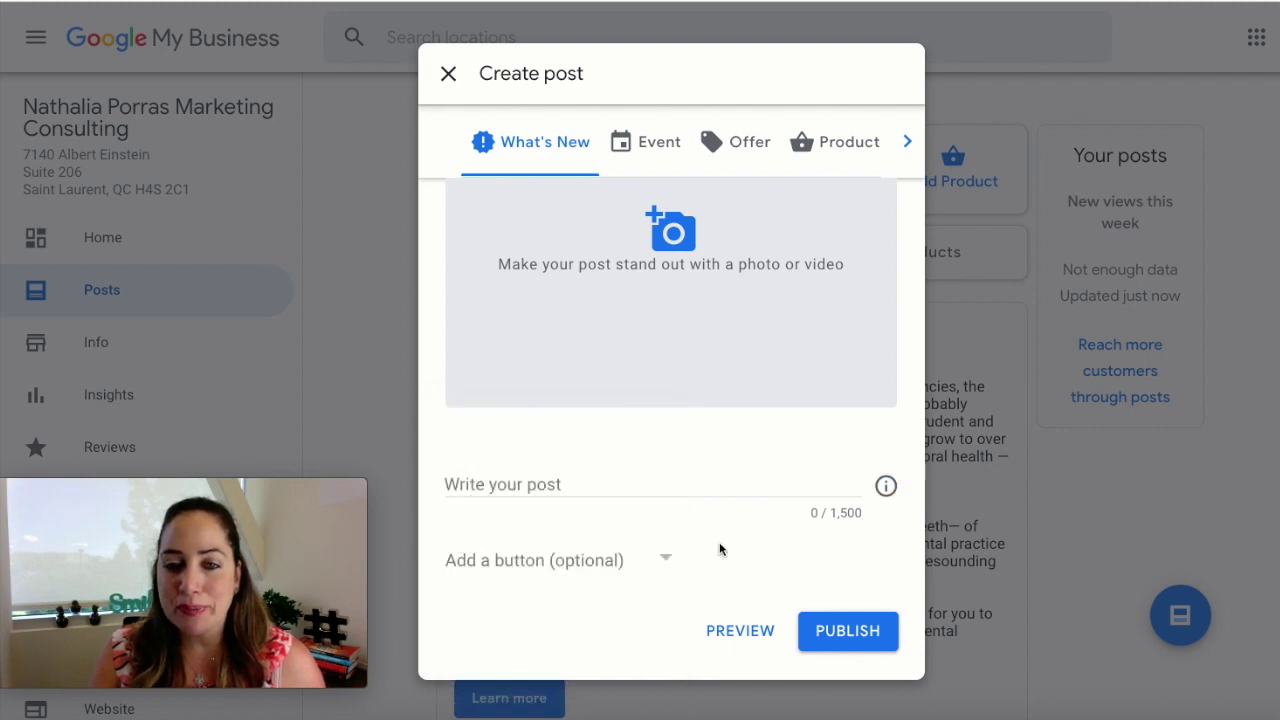
click(448, 79)
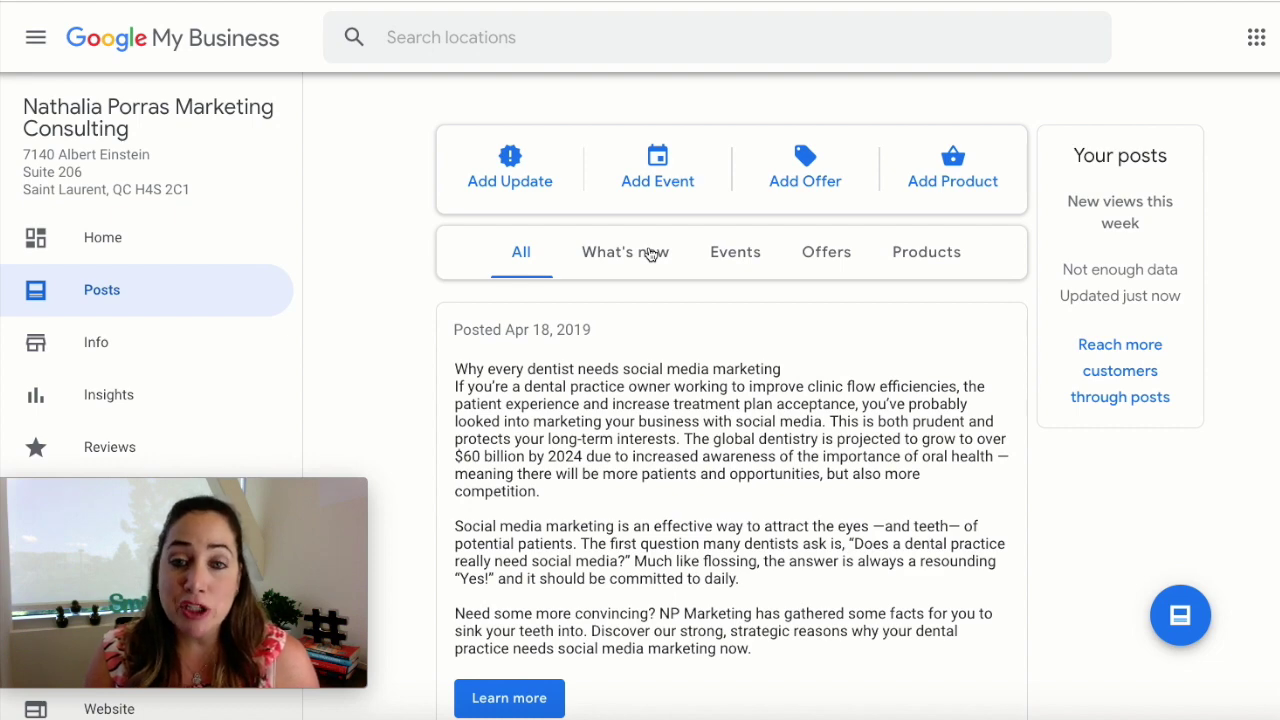
- Open a new event post, review its title and date fields, and close it without publishing
click(656, 178)
scroll(595, 333, down, 2)
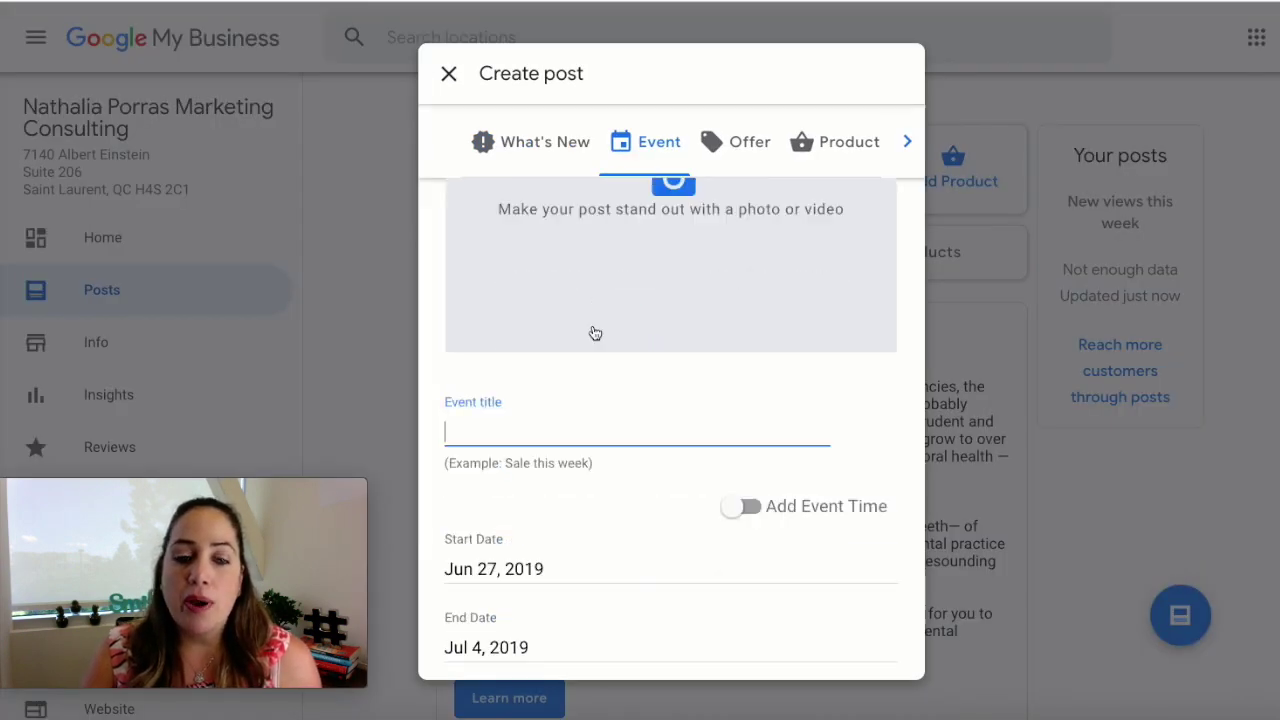
scroll(595, 333, down, 2)
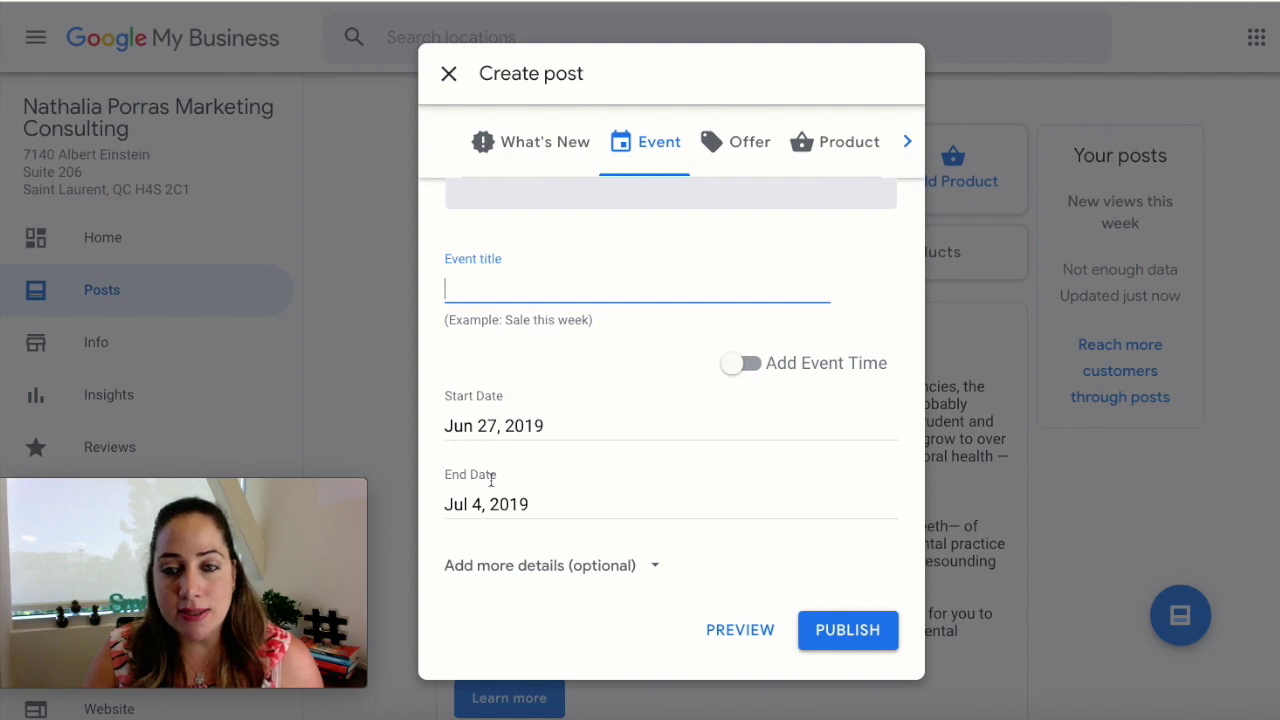
click(444, 78)
- Open a new offer post and review its title, dates and optional additional details
click(817, 192)
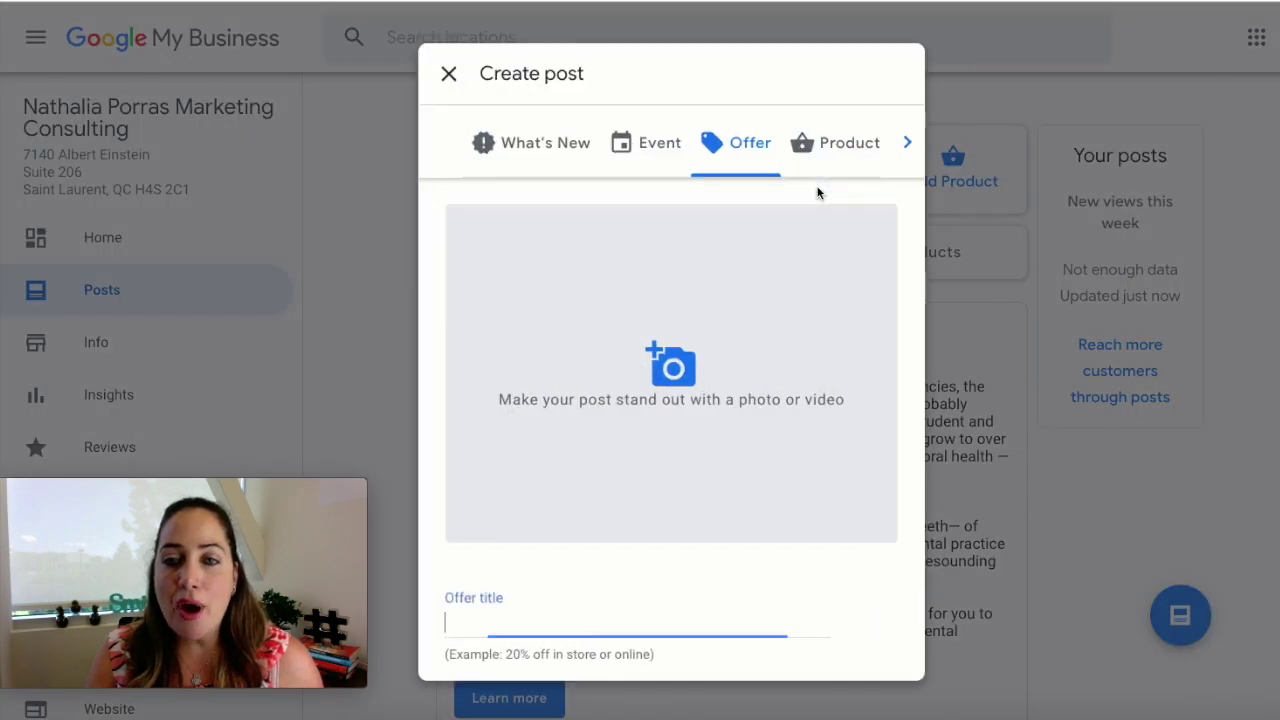
scroll(681, 356, down, 5)
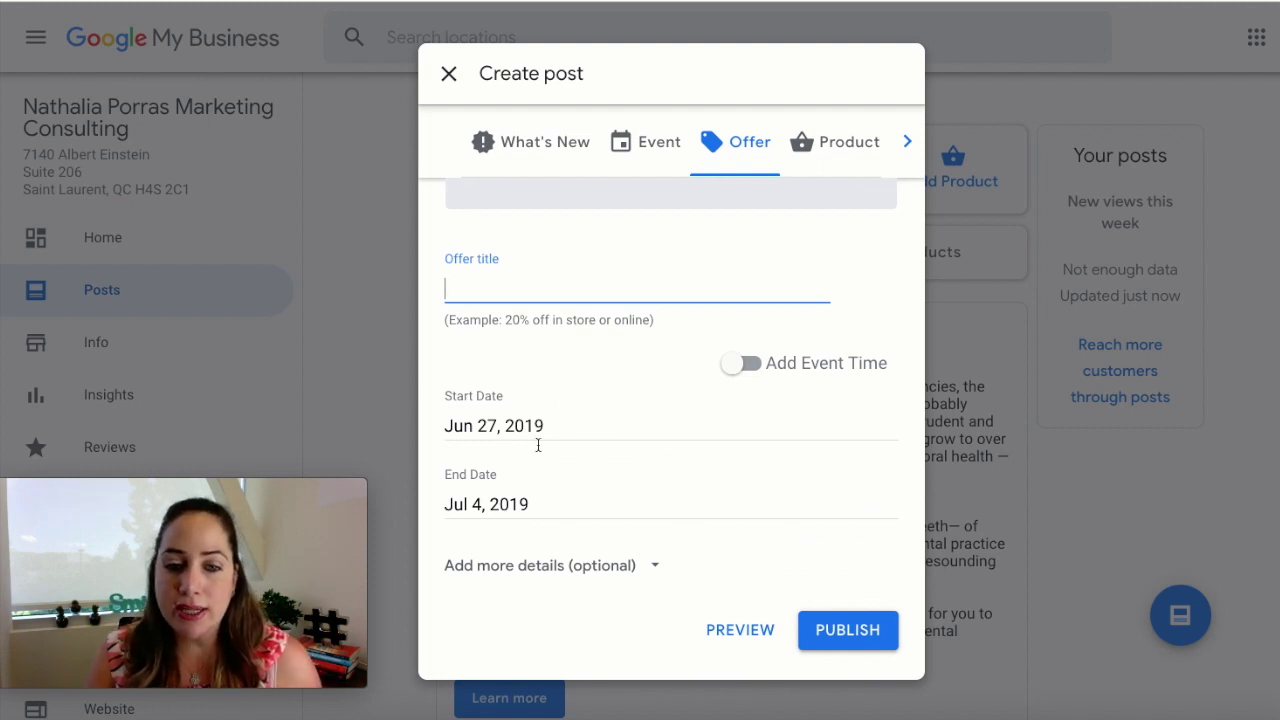
click(644, 566)
scroll(643, 569, down, 4)
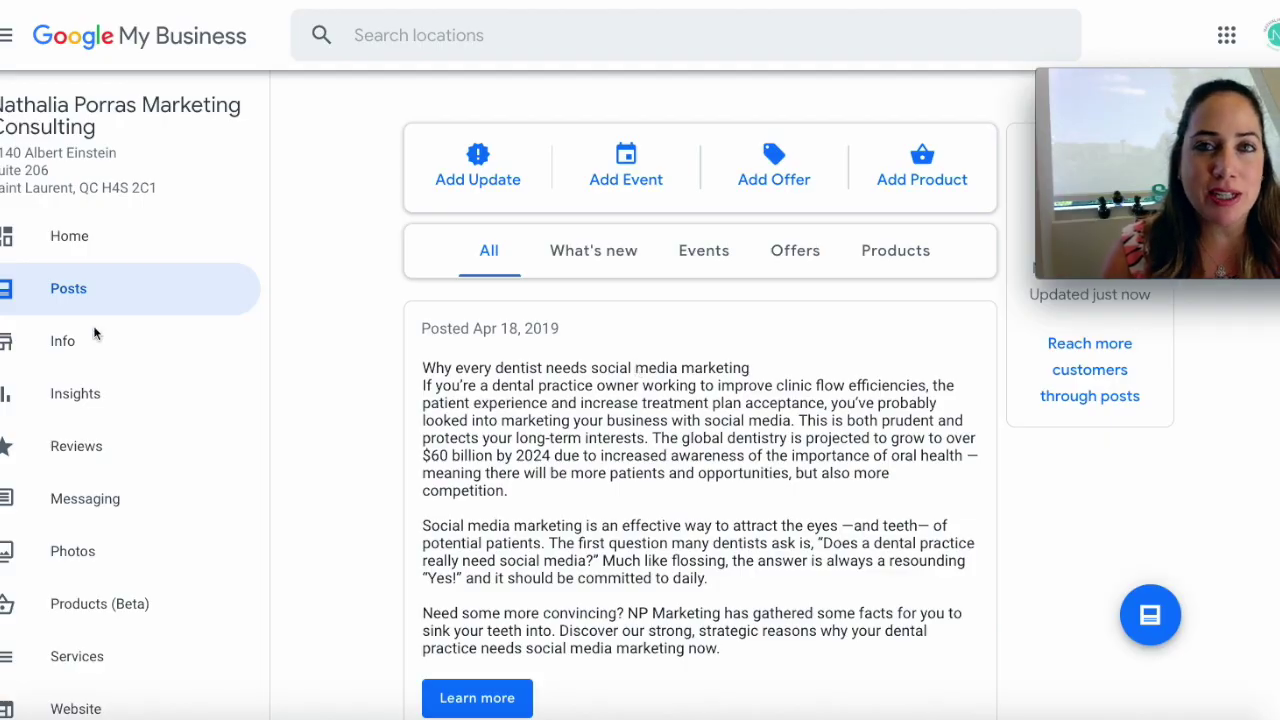
- Look through the product collections in the Products section and open a blank form for a new collection
click(70, 607)
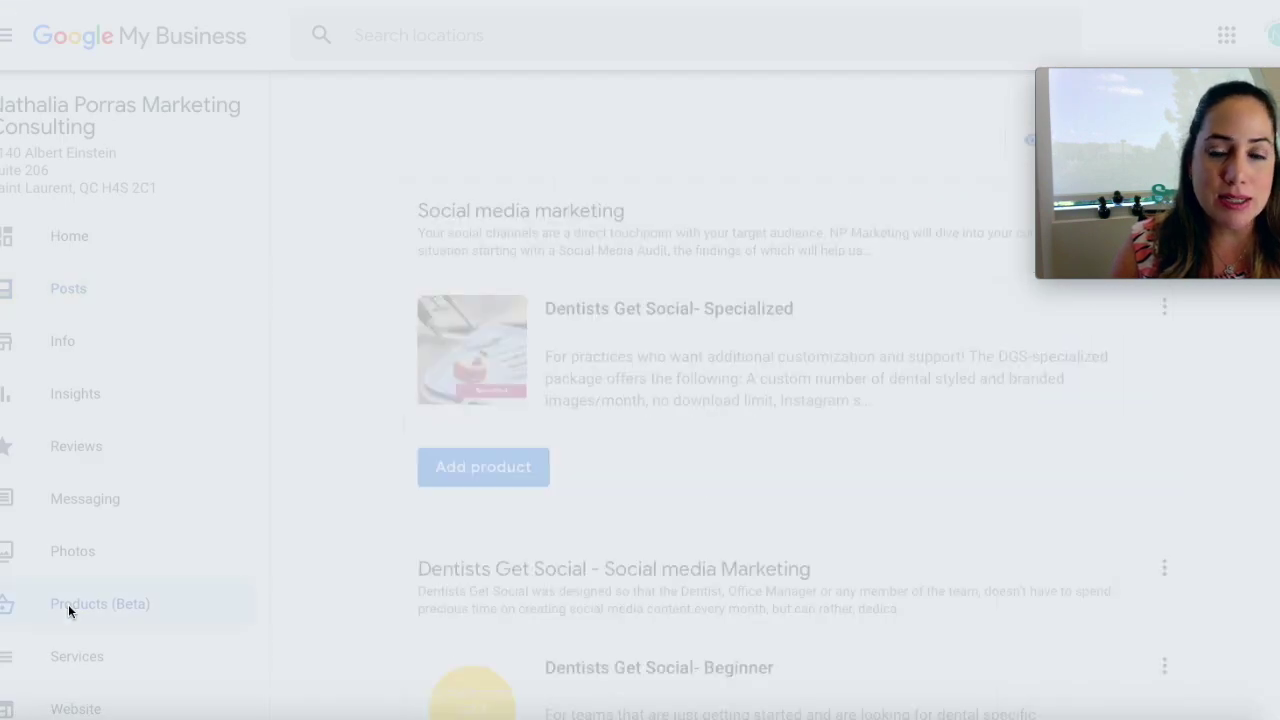
scroll(702, 191, down, 4)
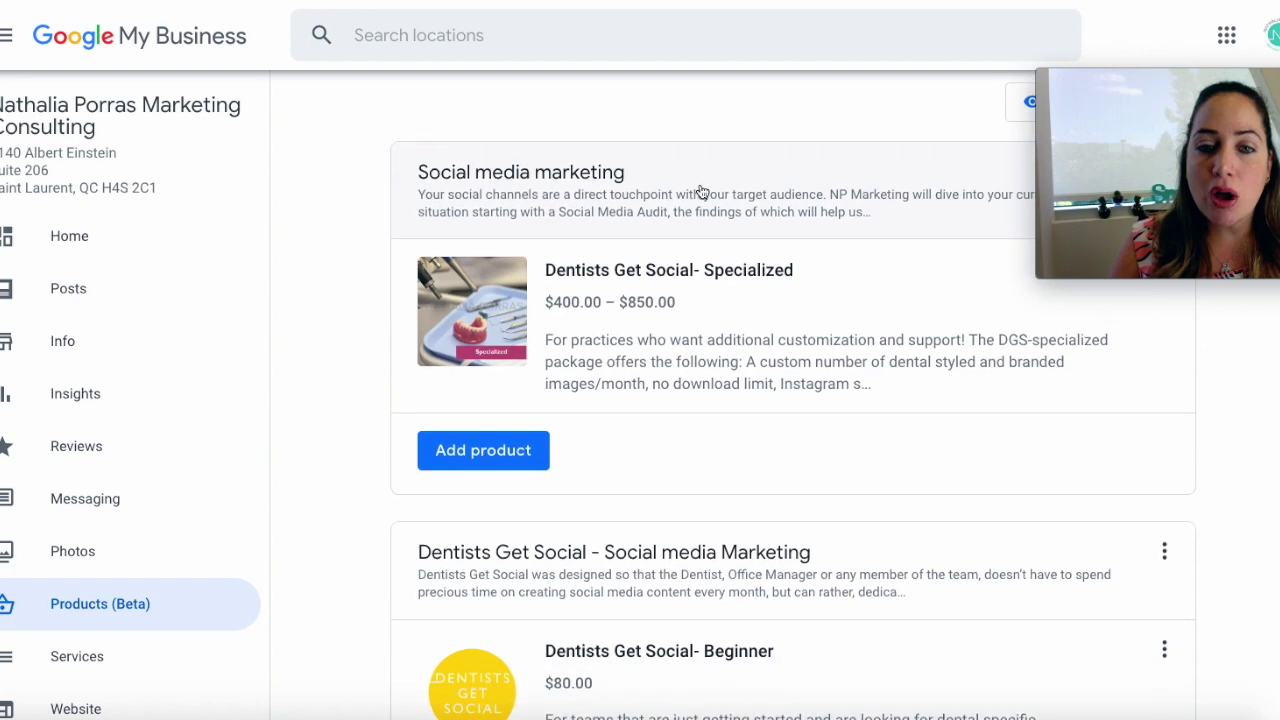
scroll(702, 191, up, 4)
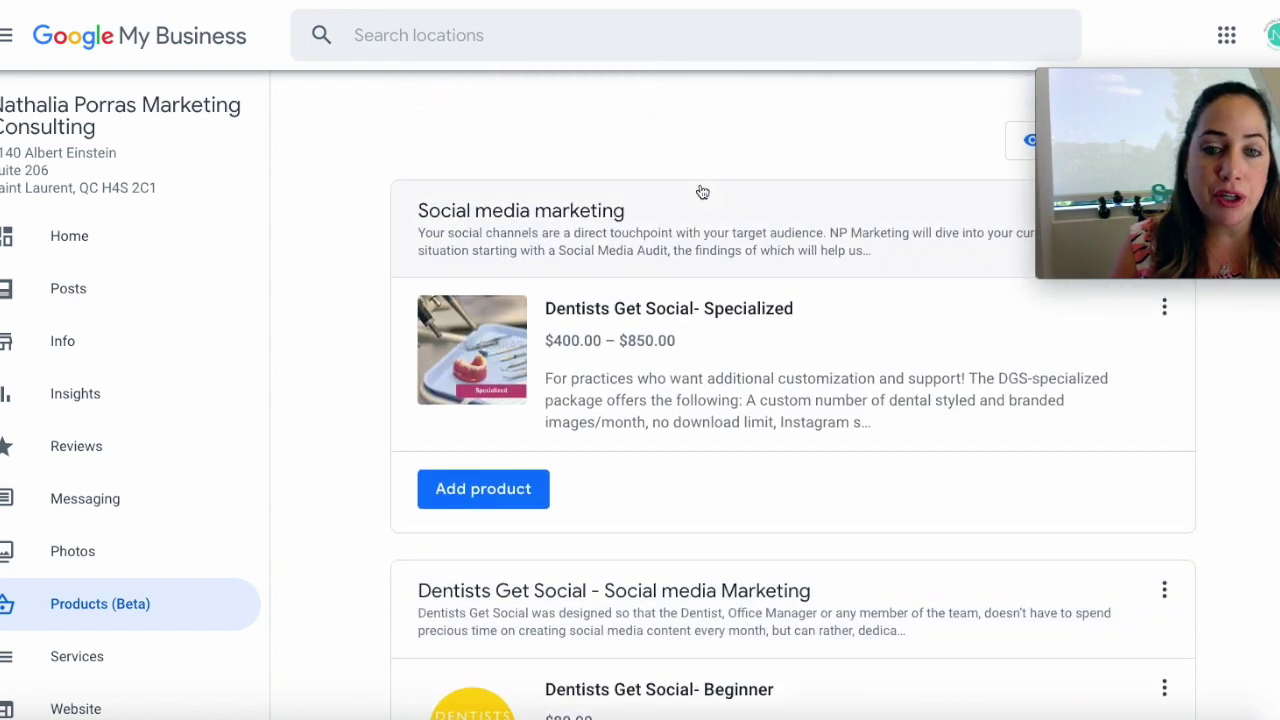
scroll(702, 191, down, 5)
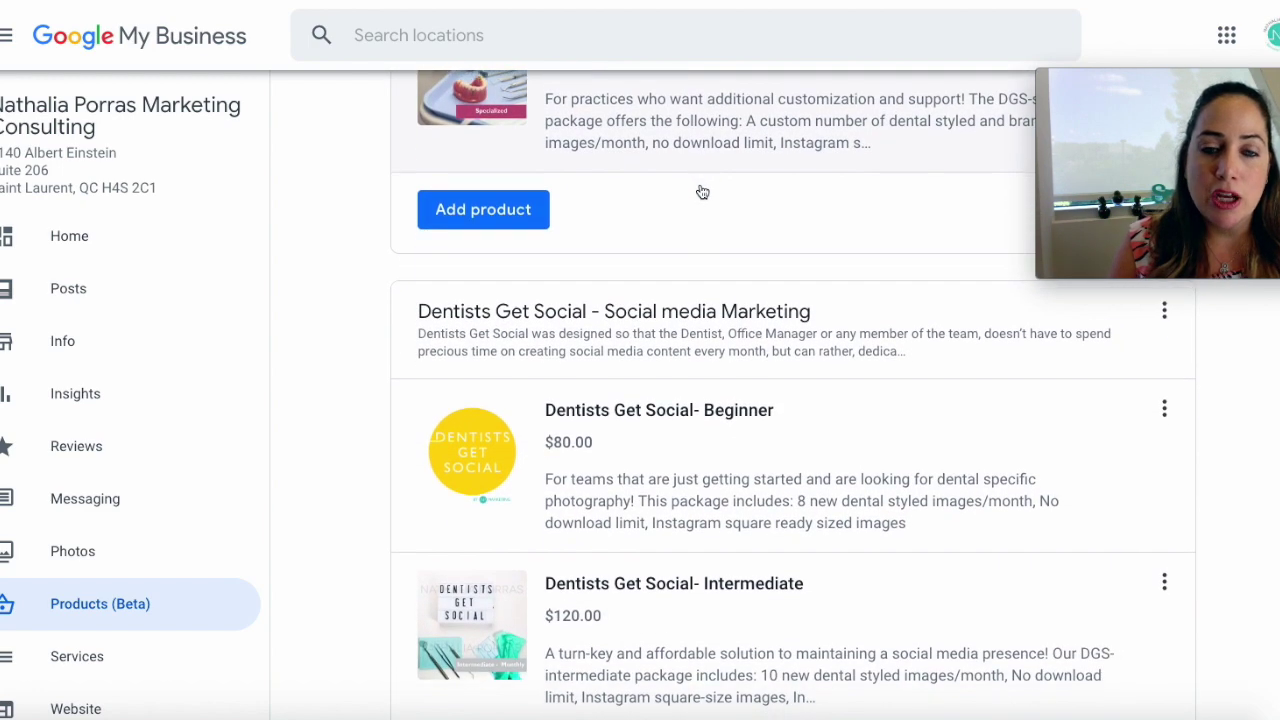
scroll(702, 191, down, 2)
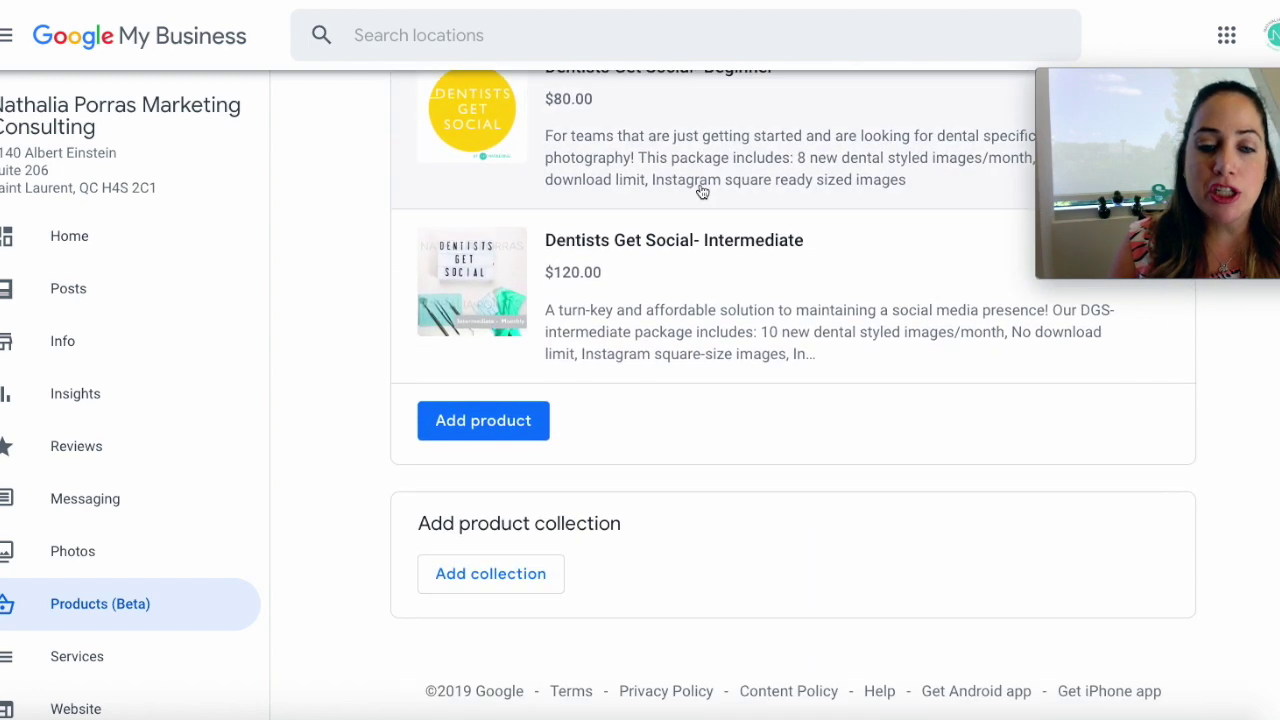
click(478, 580)
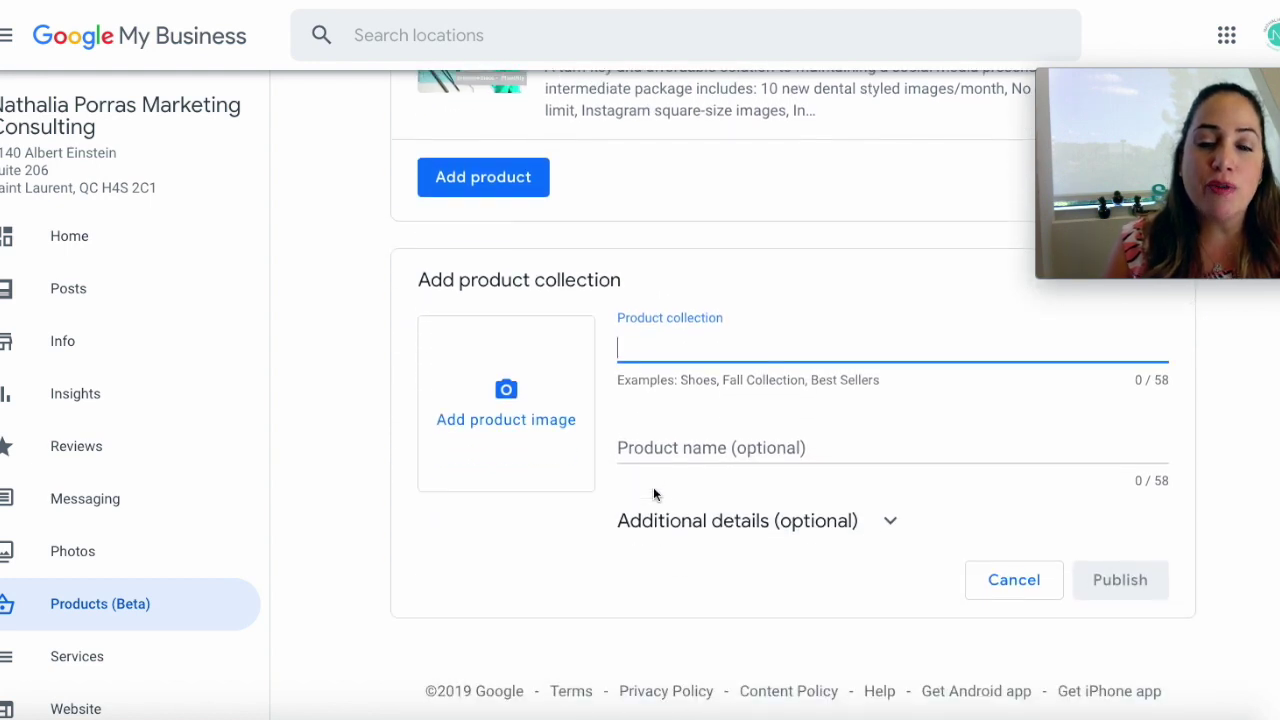